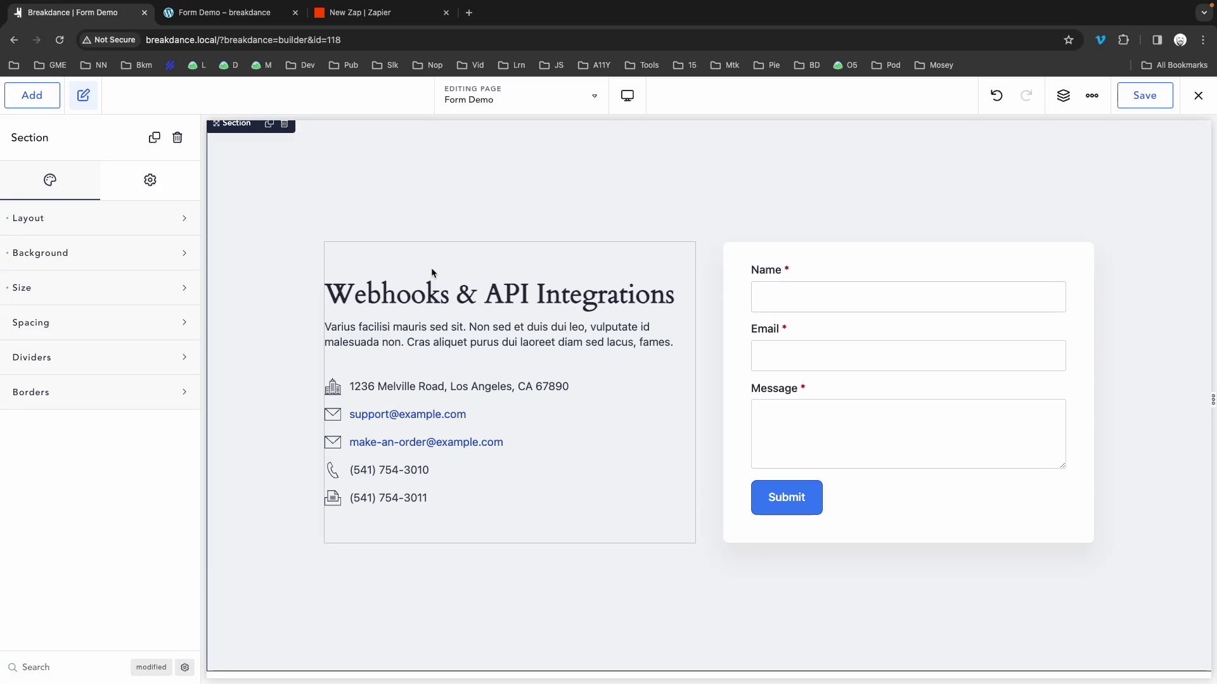
Step: Switch from the Breakdance Form Demo editor to the new, empty Zap in Zapier
click(375, 18)
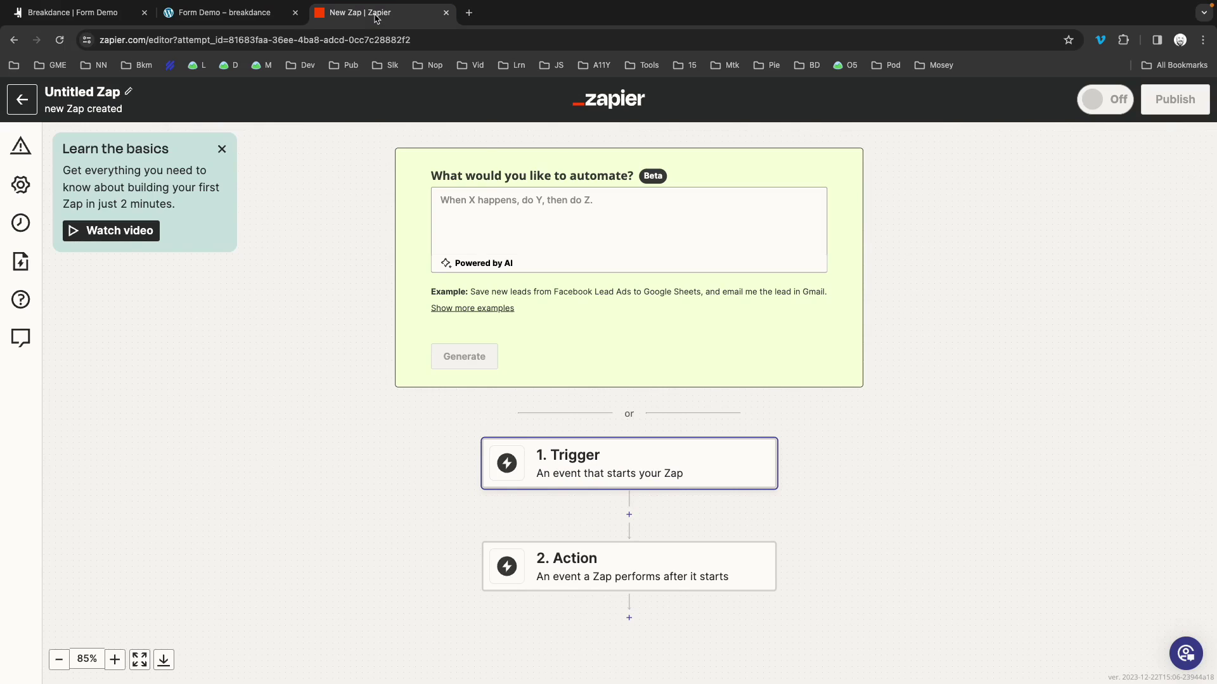
Step: Choose Webhooks by Zapier as the Zap's trigger app
click(534, 464)
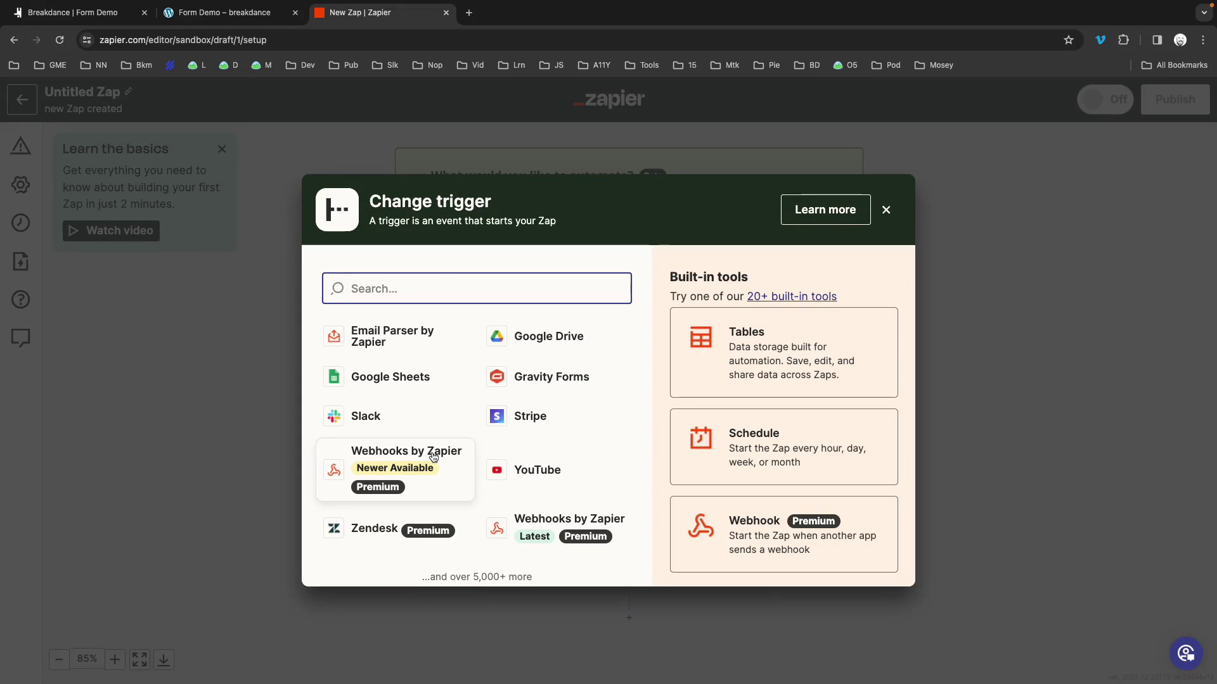
click(434, 457)
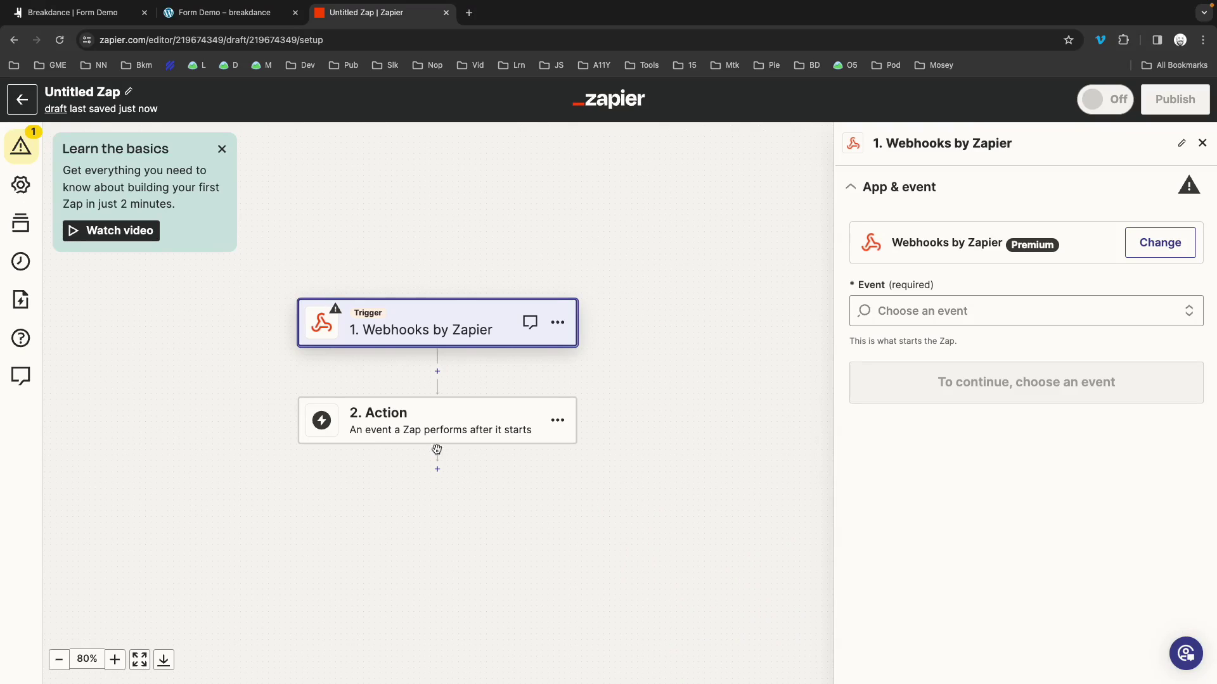
Step: Set the trigger event to Catch Hook and copy the generated webhook URL
click(934, 310)
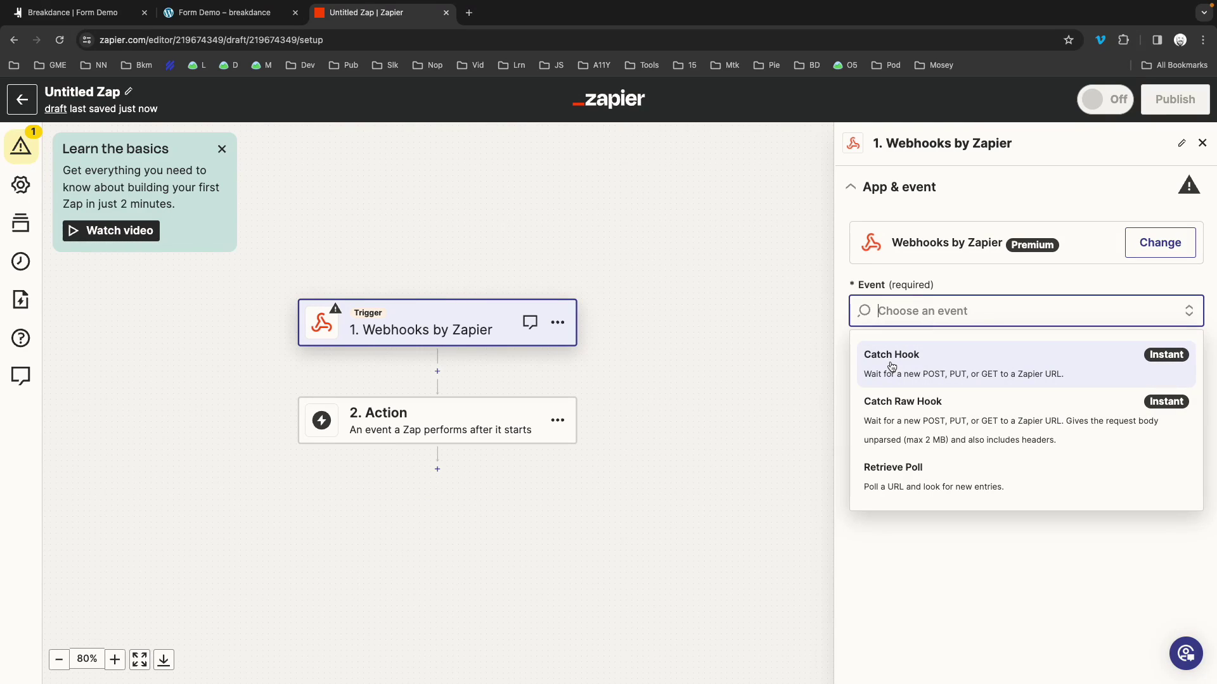
click(892, 366)
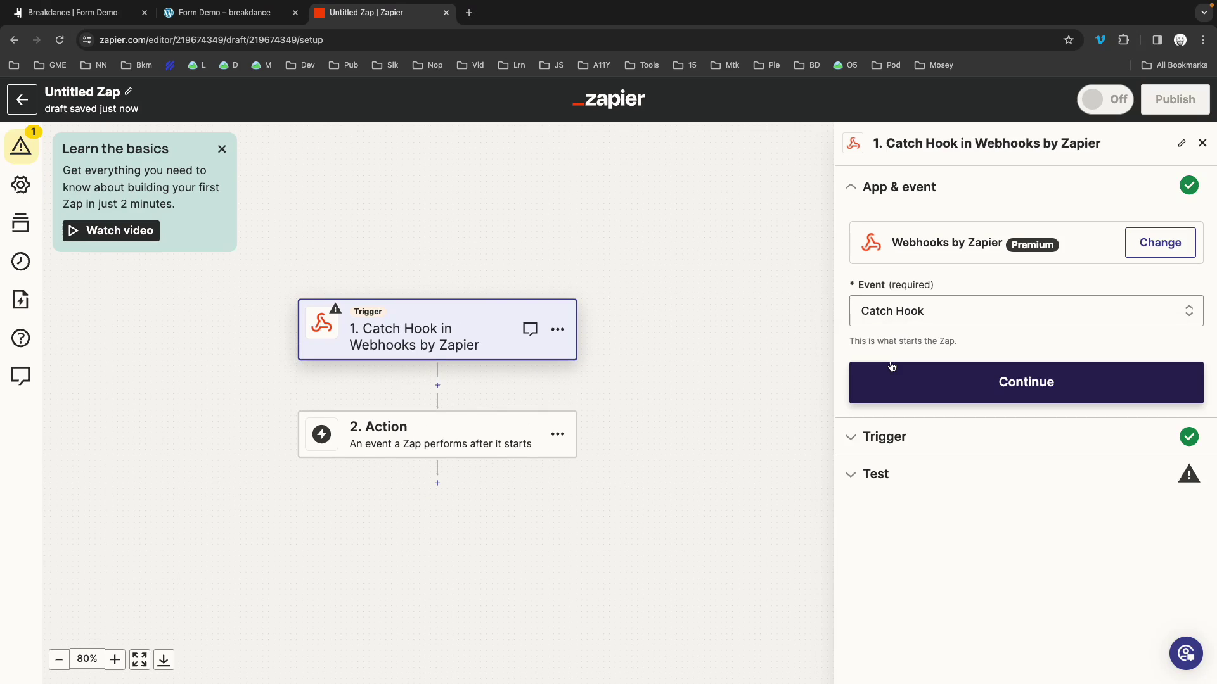
click(891, 367)
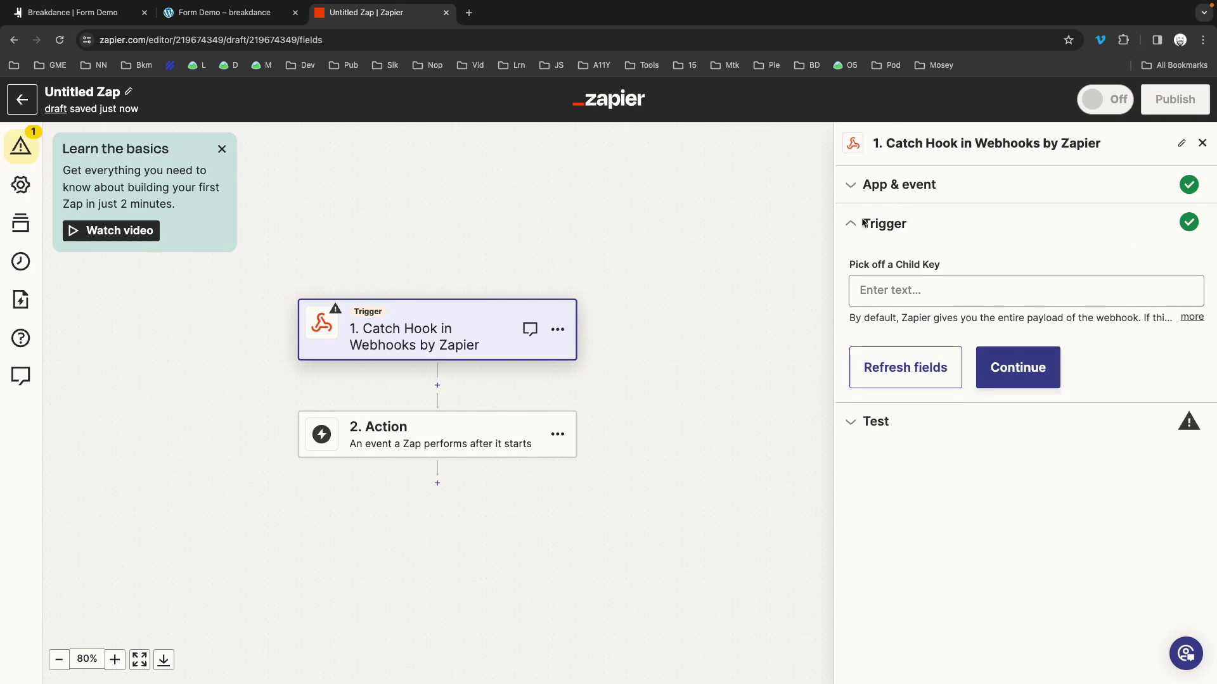
click(877, 422)
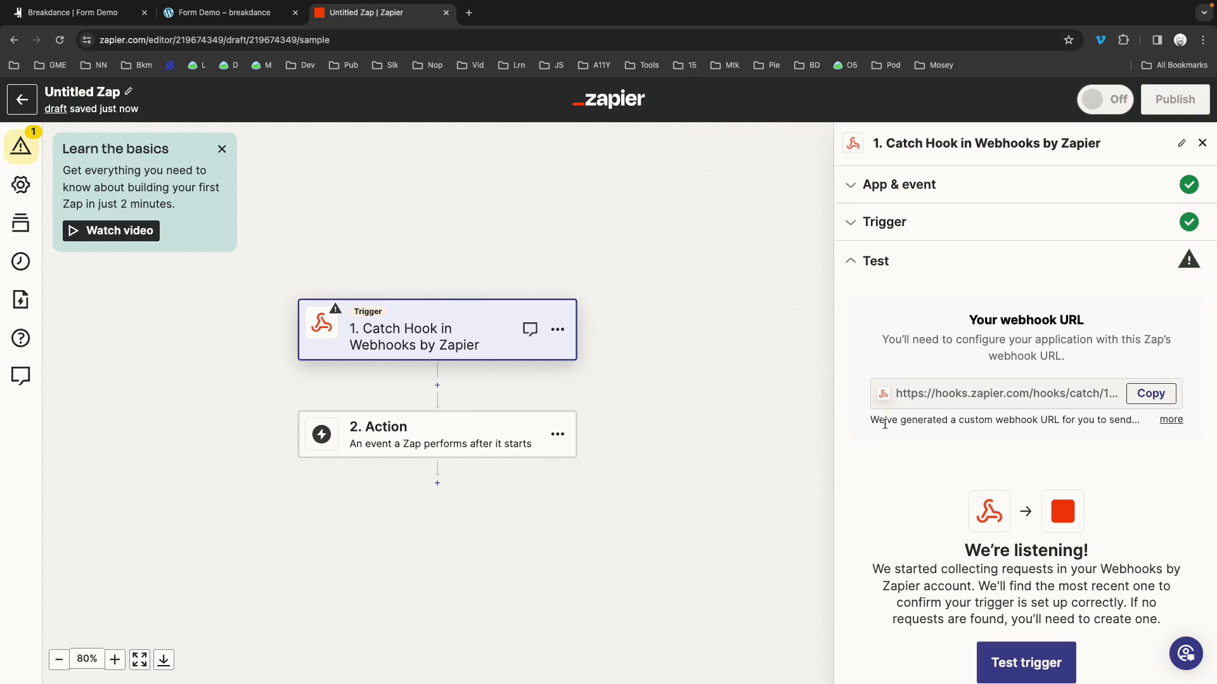
click(1149, 394)
Step: Back in the Form Demo editor, tick Webhook in the form's Actions After Submission
click(253, 14)
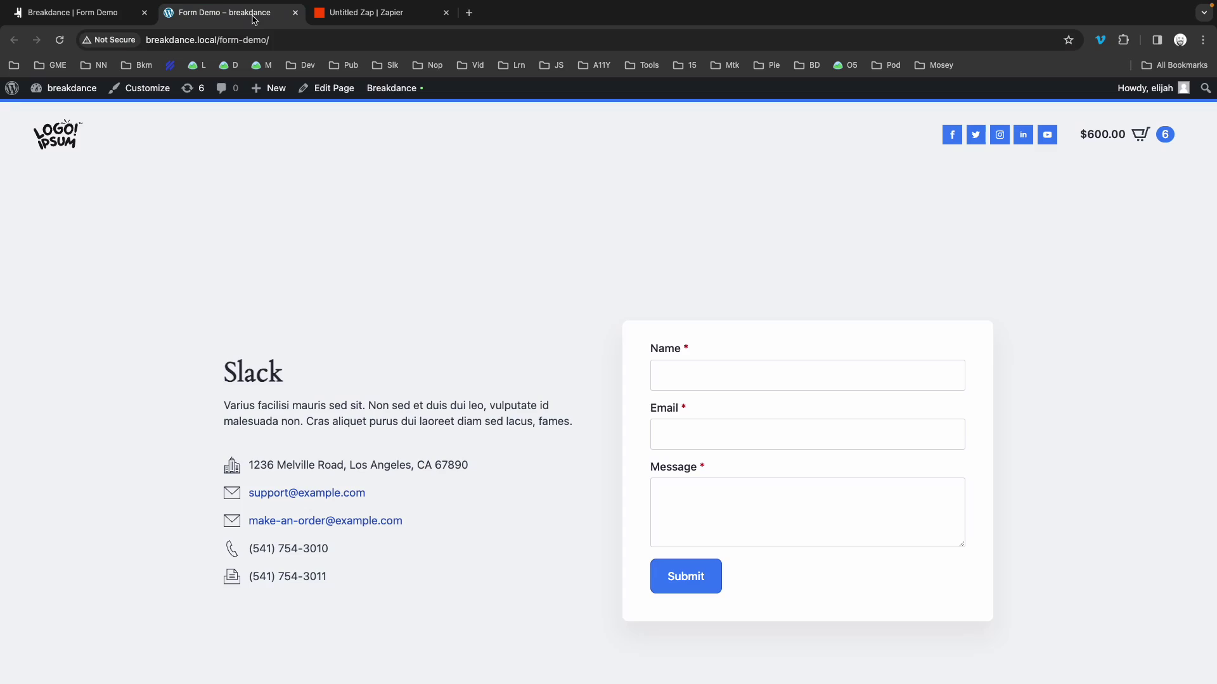
click(127, 18)
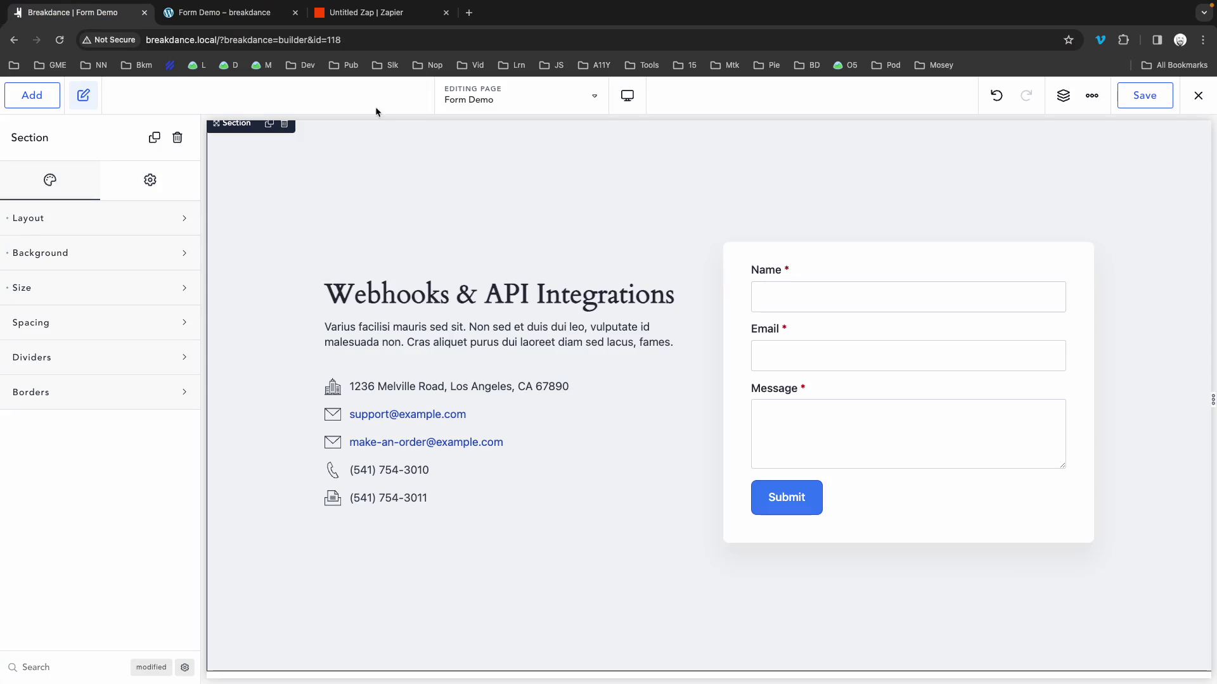
click(816, 329)
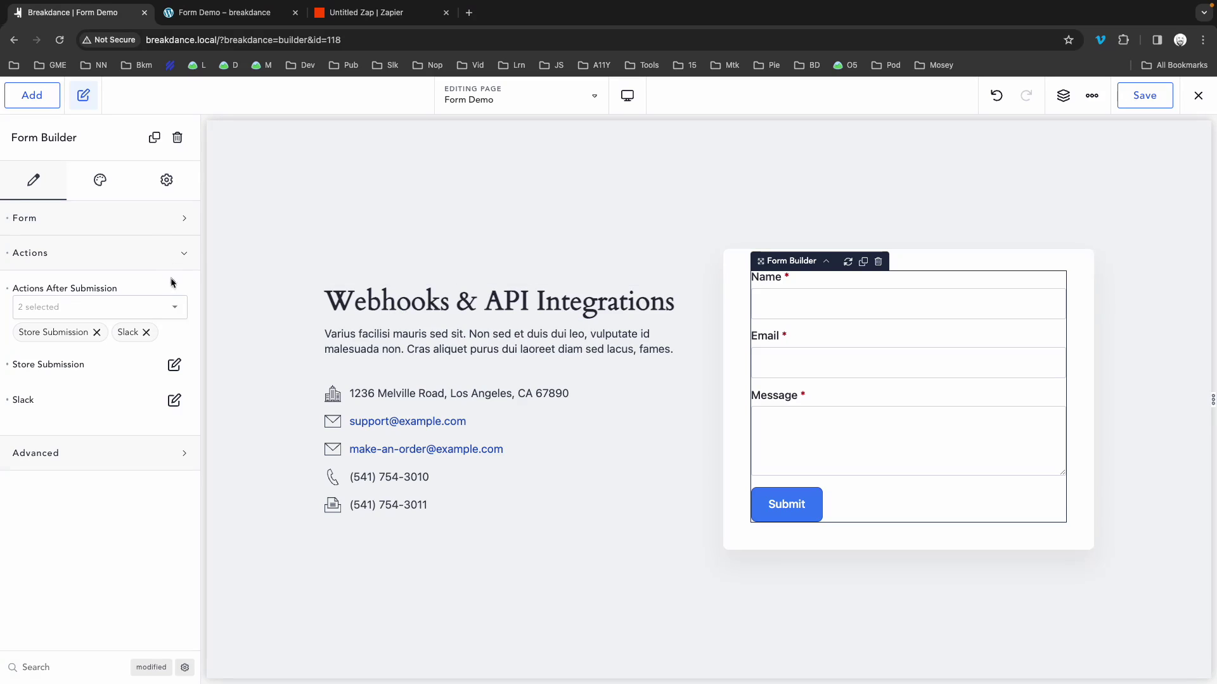
click(175, 310)
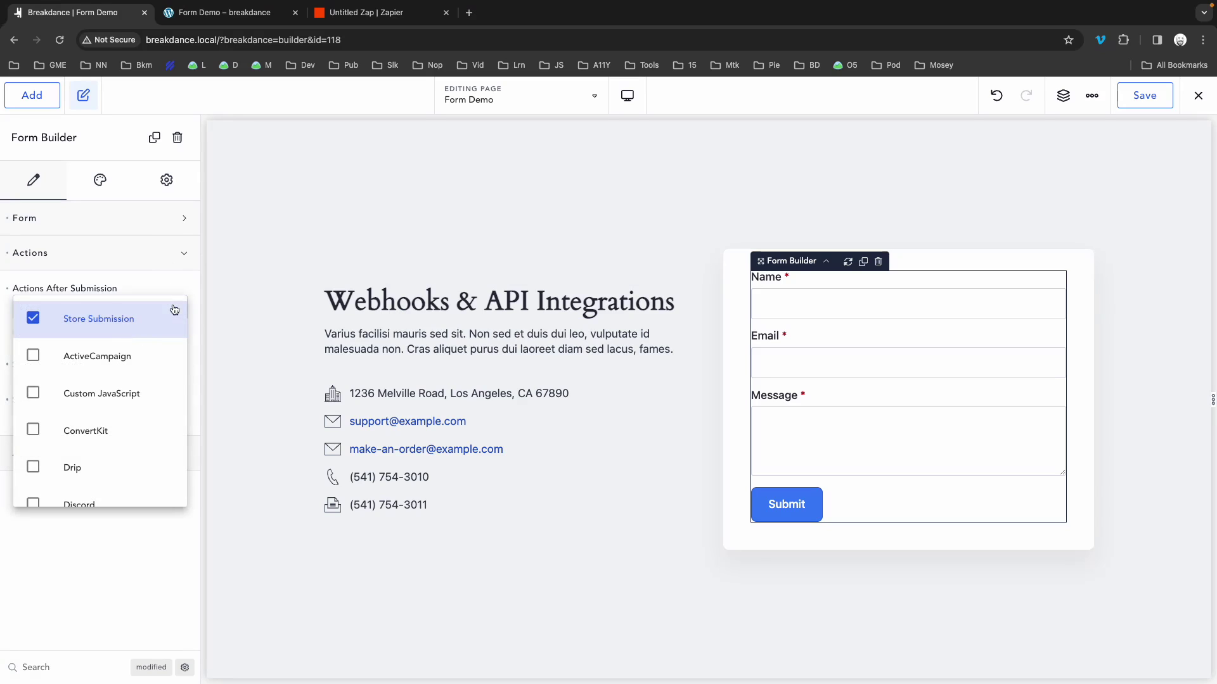
scroll(100, 442, down, 3)
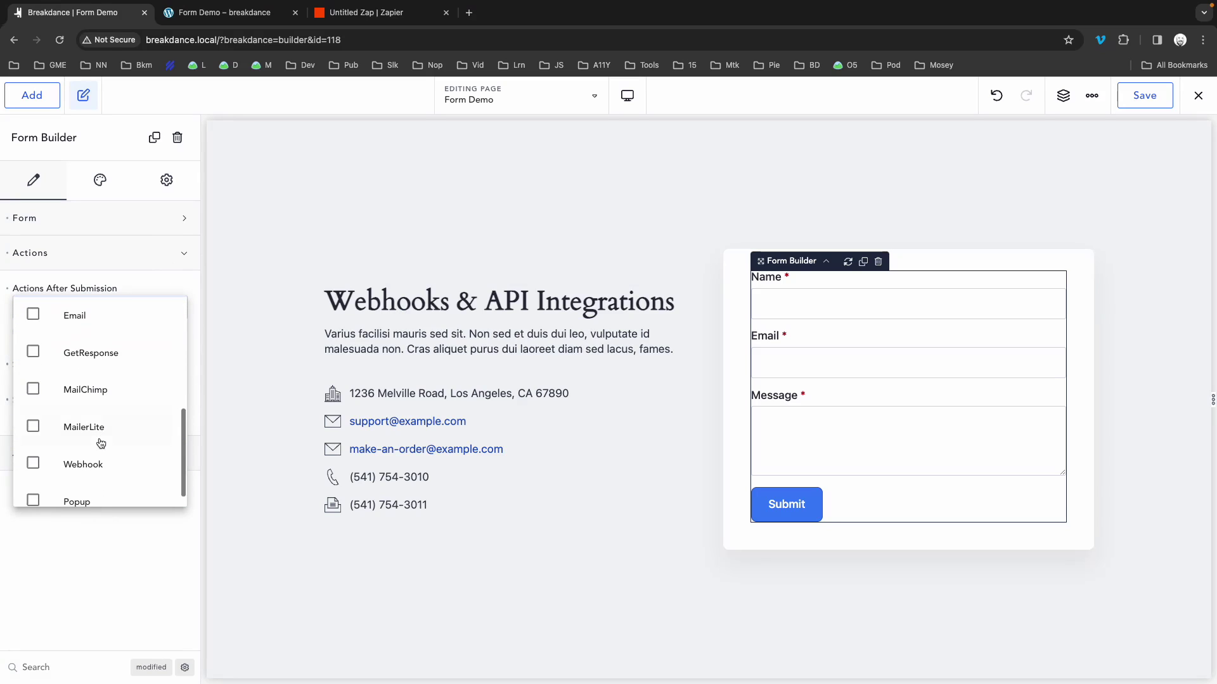
click(19, 468)
click(105, 600)
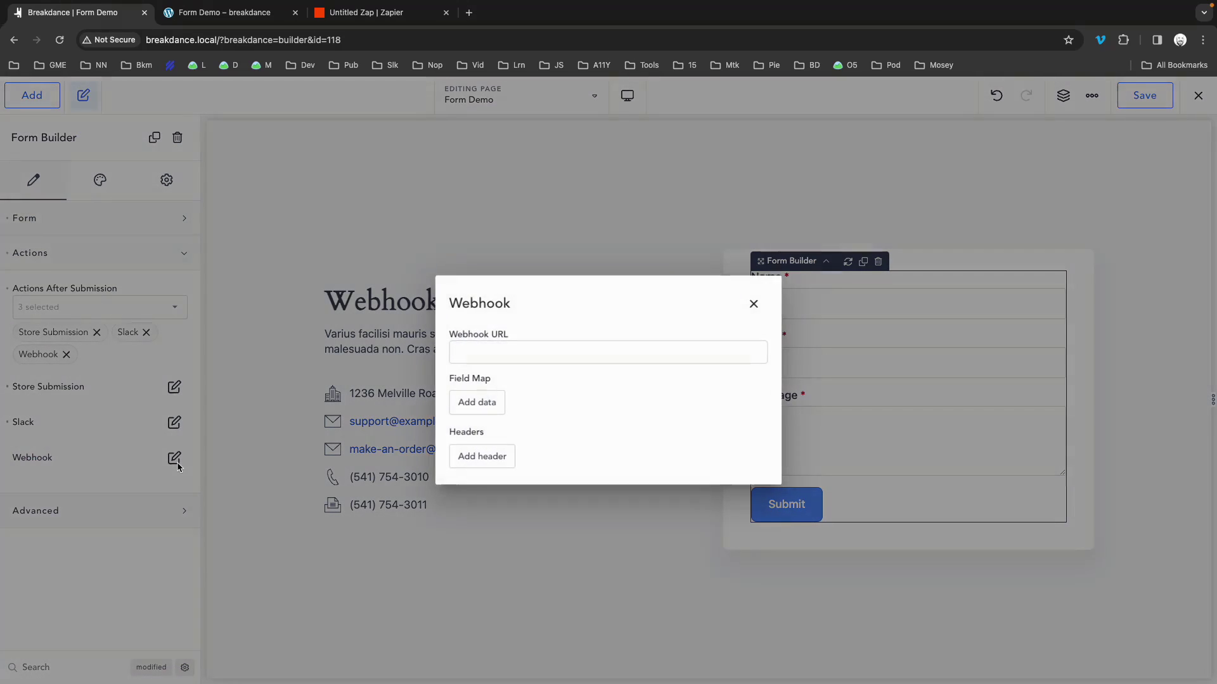
Step: Paste the Zapier catch-hook URL into the Webhook action's Webhook URL field
click(176, 467)
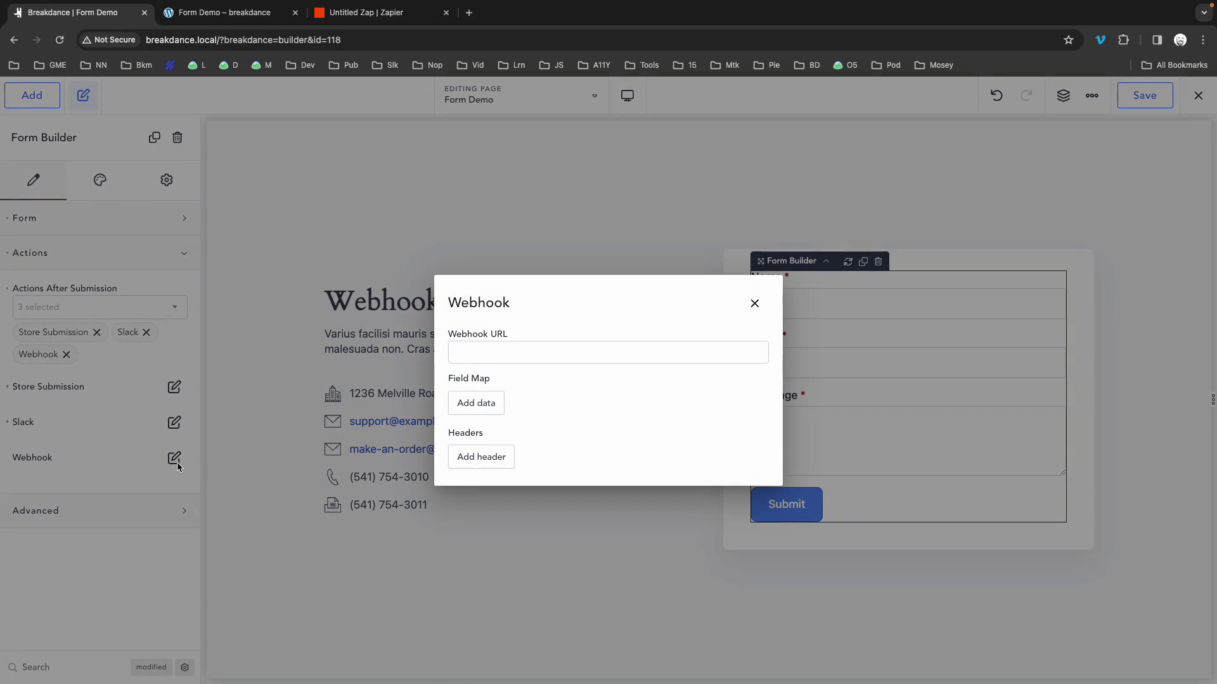
click(494, 352)
key(super+v)
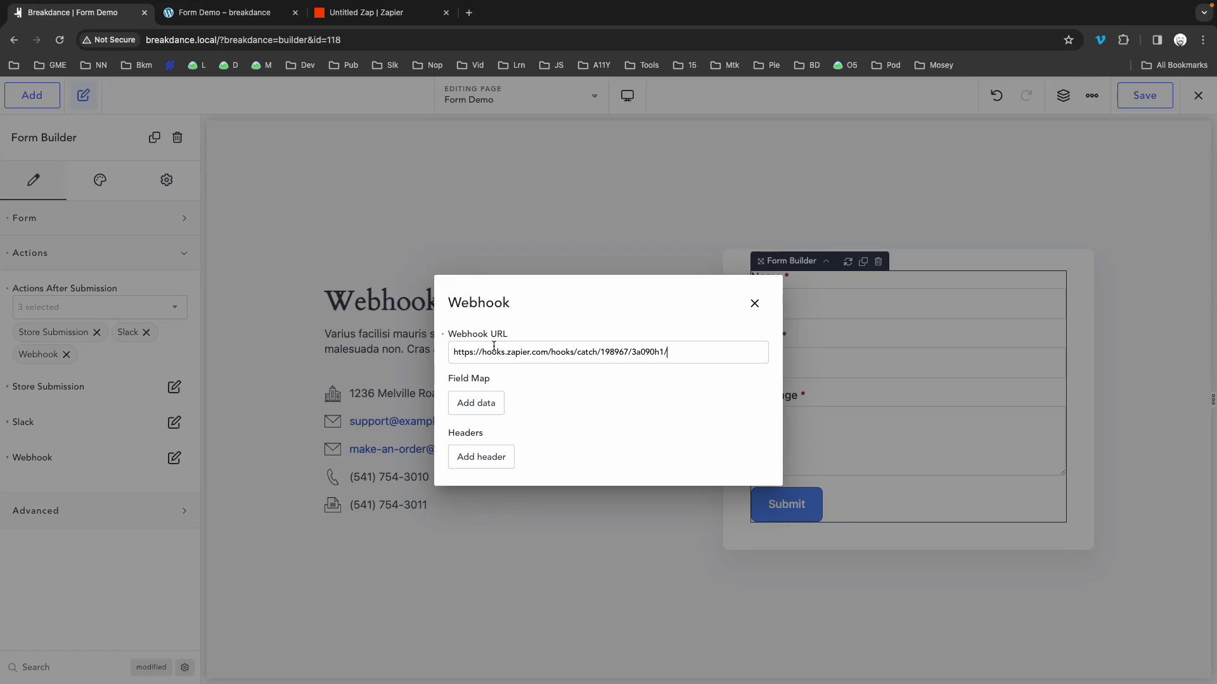
Step: Add a field map entry named Name with value {name}
click(484, 403)
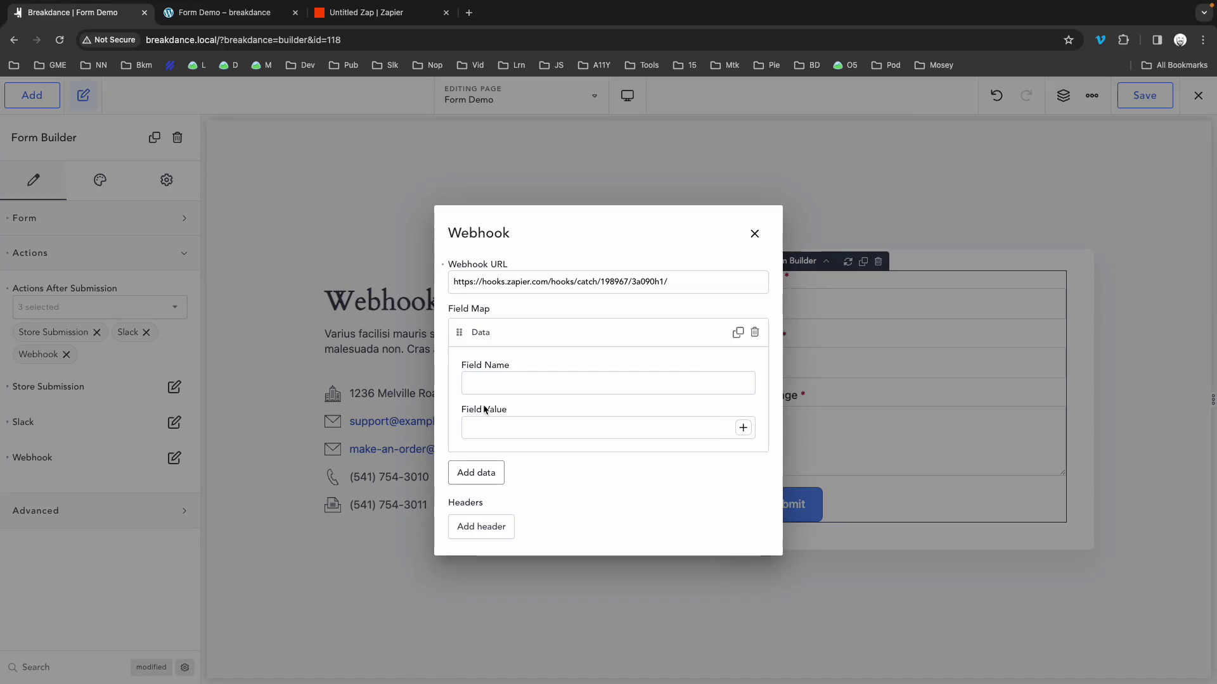
click(512, 387)
text(Name)
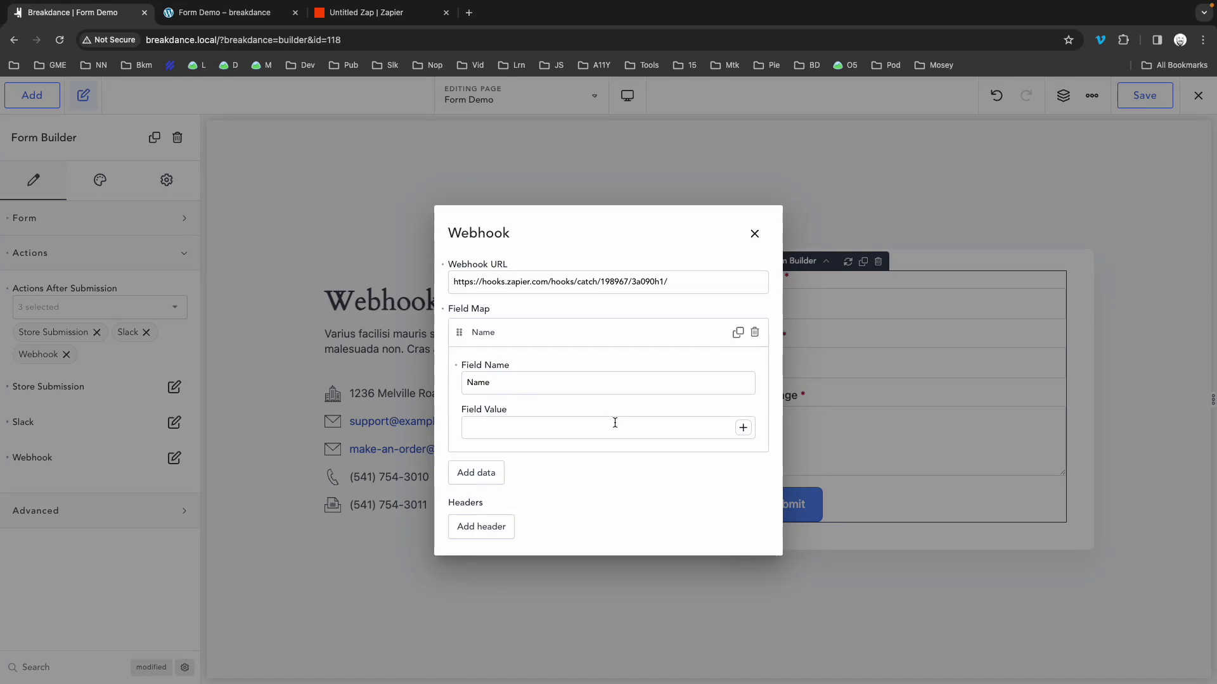
click(744, 429)
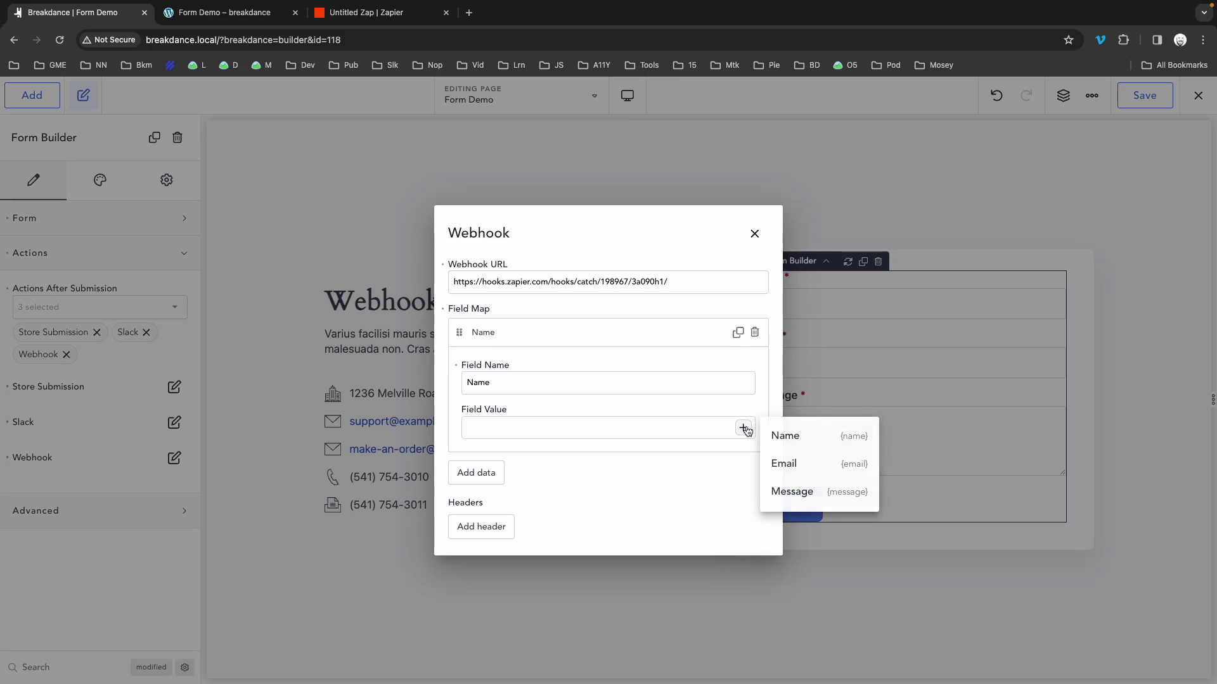
click(792, 437)
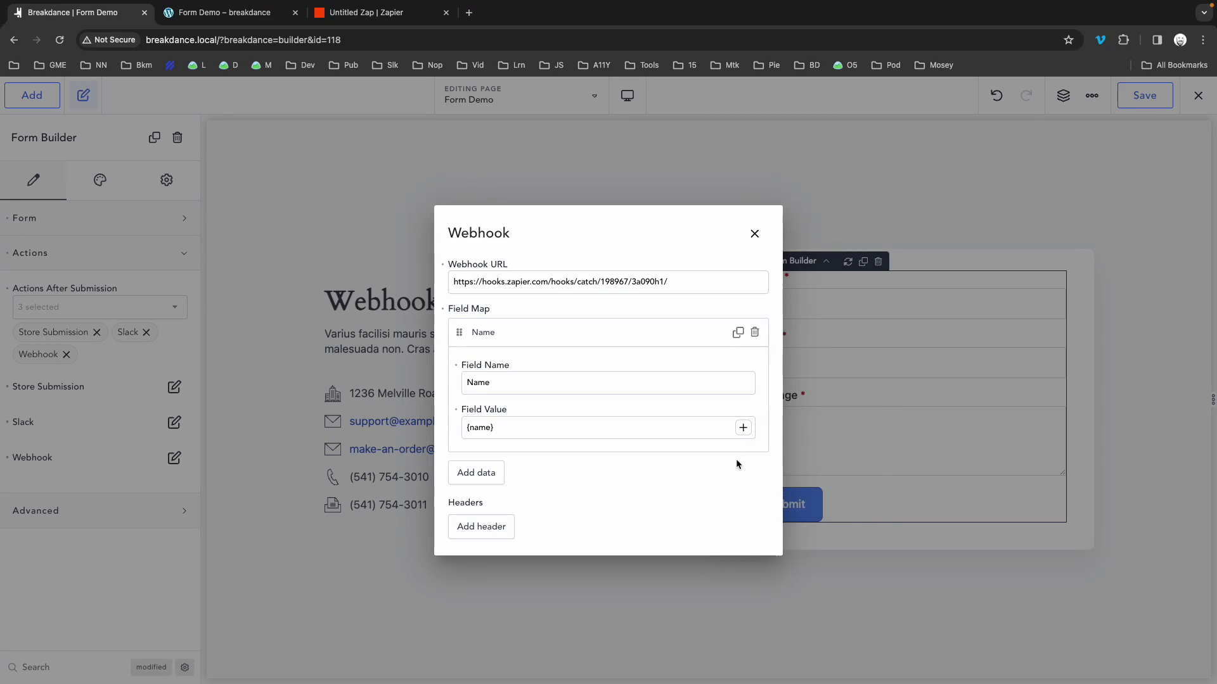
Step: Add a field map entry named Message with value {message}
click(470, 475)
click(520, 398)
text(e)
key(BackSpace)
text(Message)
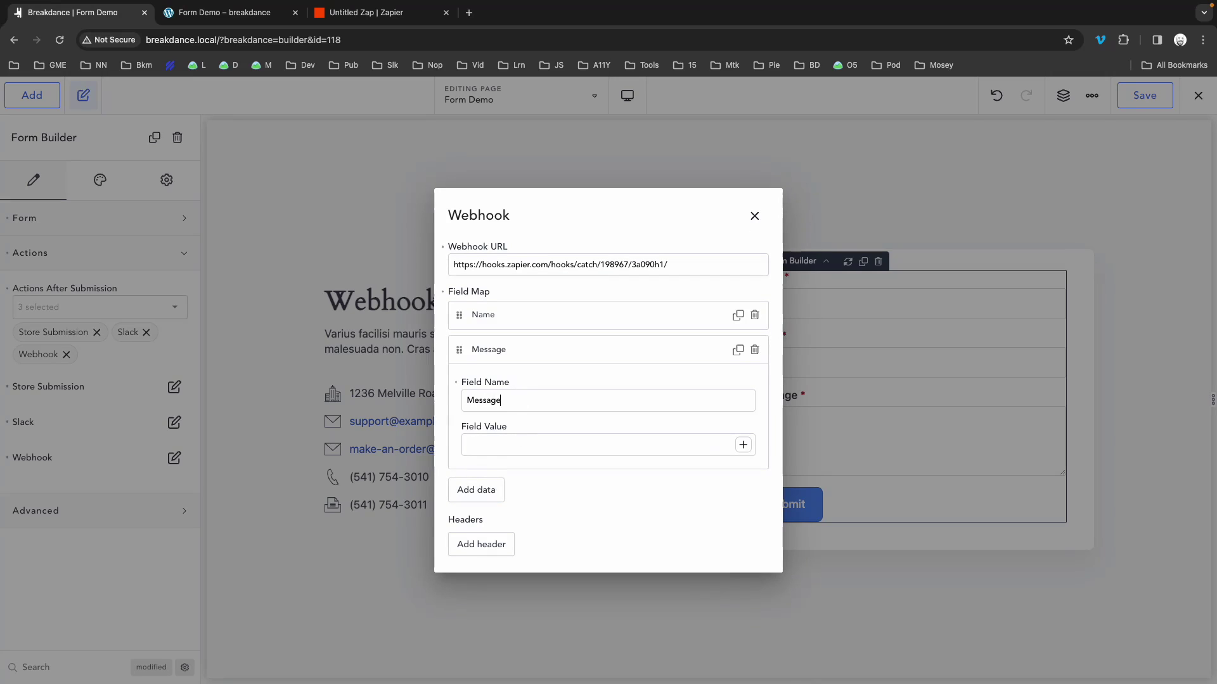
click(744, 446)
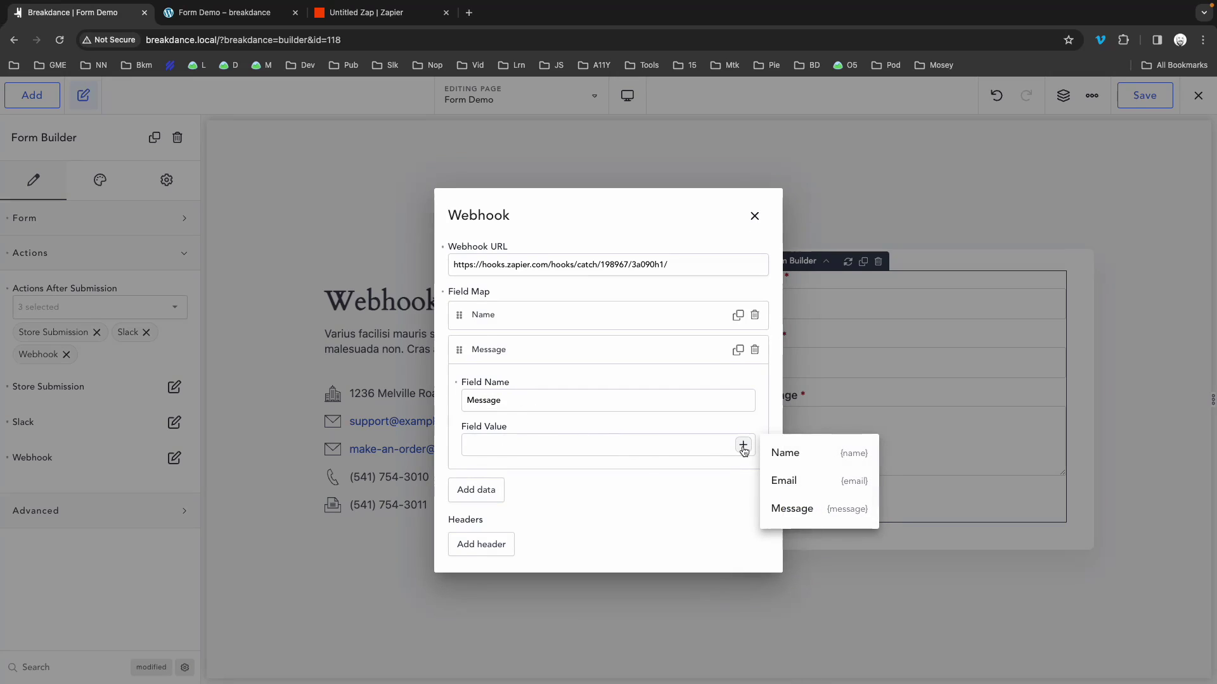
click(796, 509)
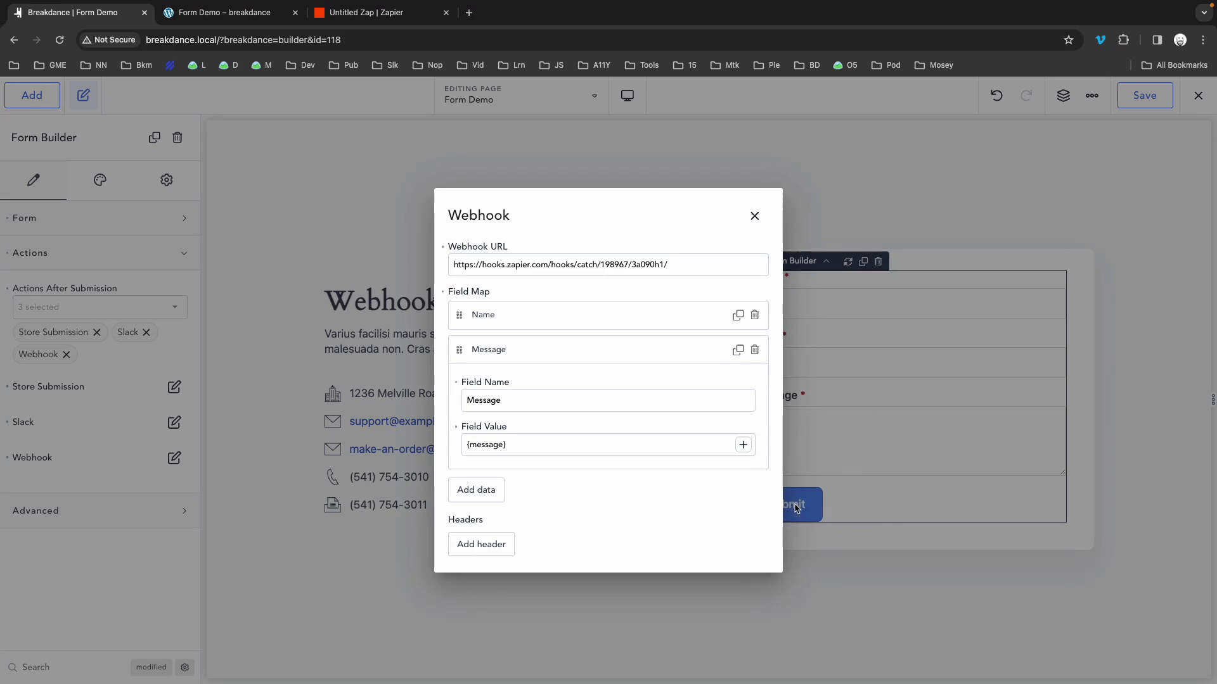
Step: Add an Email entry set to {email}, then close the Webhook settings
click(471, 489)
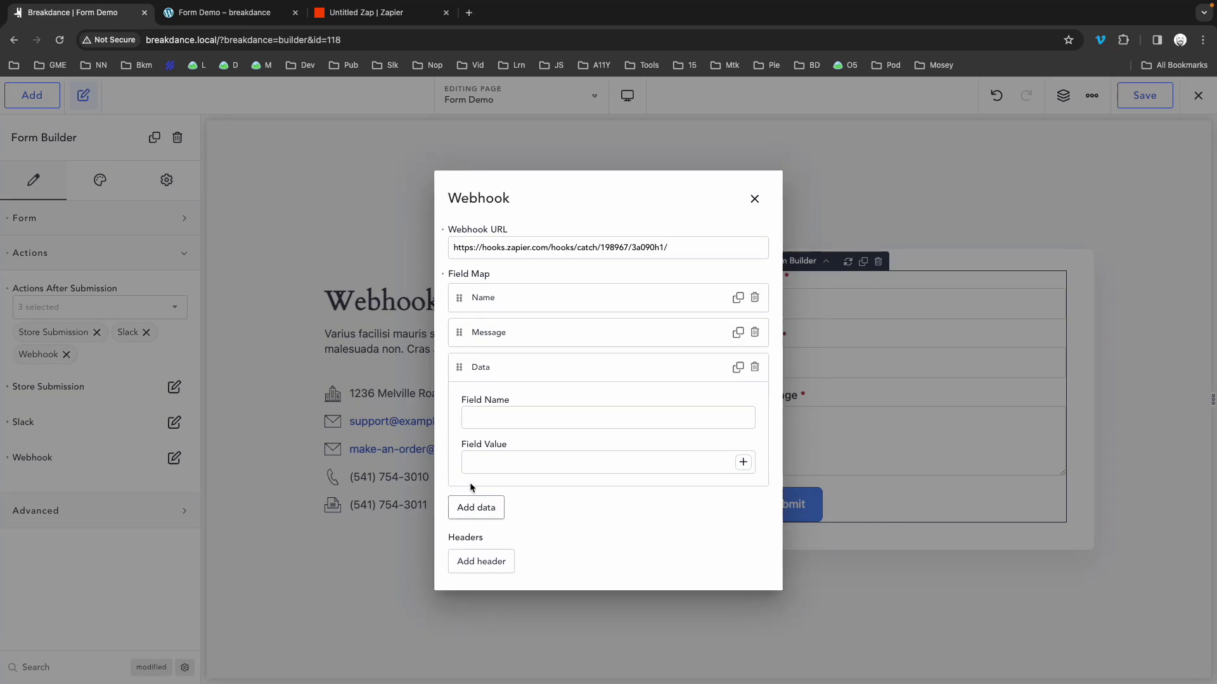
click(488, 412)
text(Email)
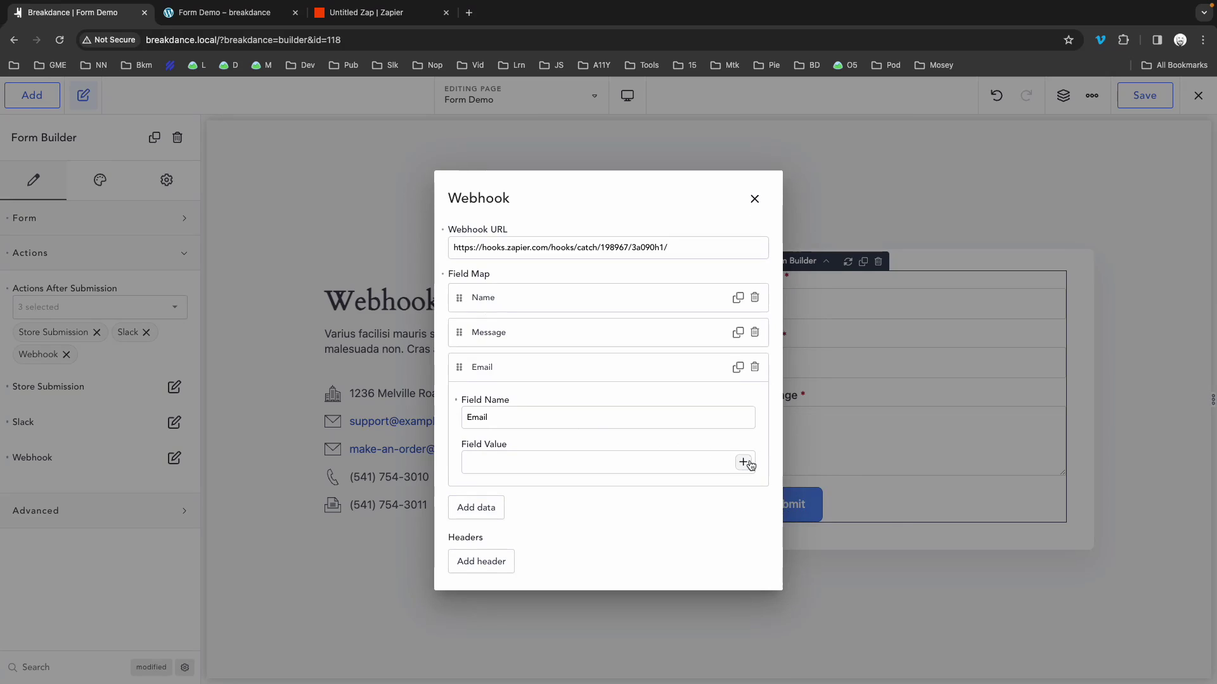
click(744, 462)
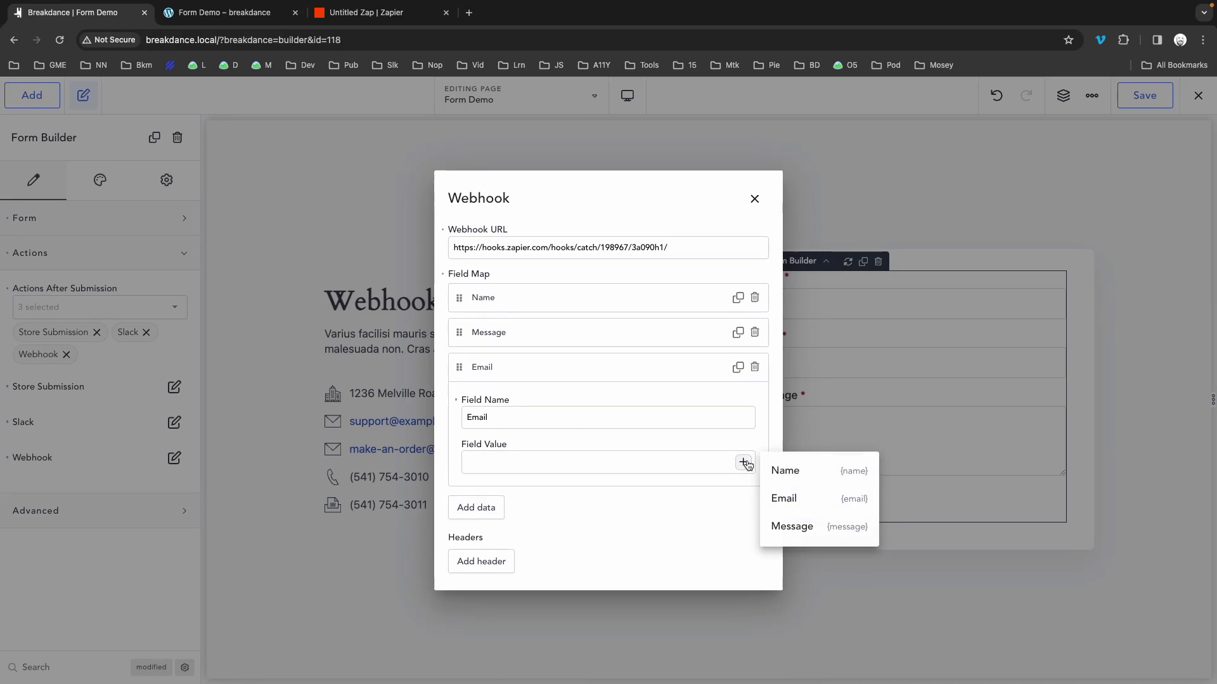
click(785, 496)
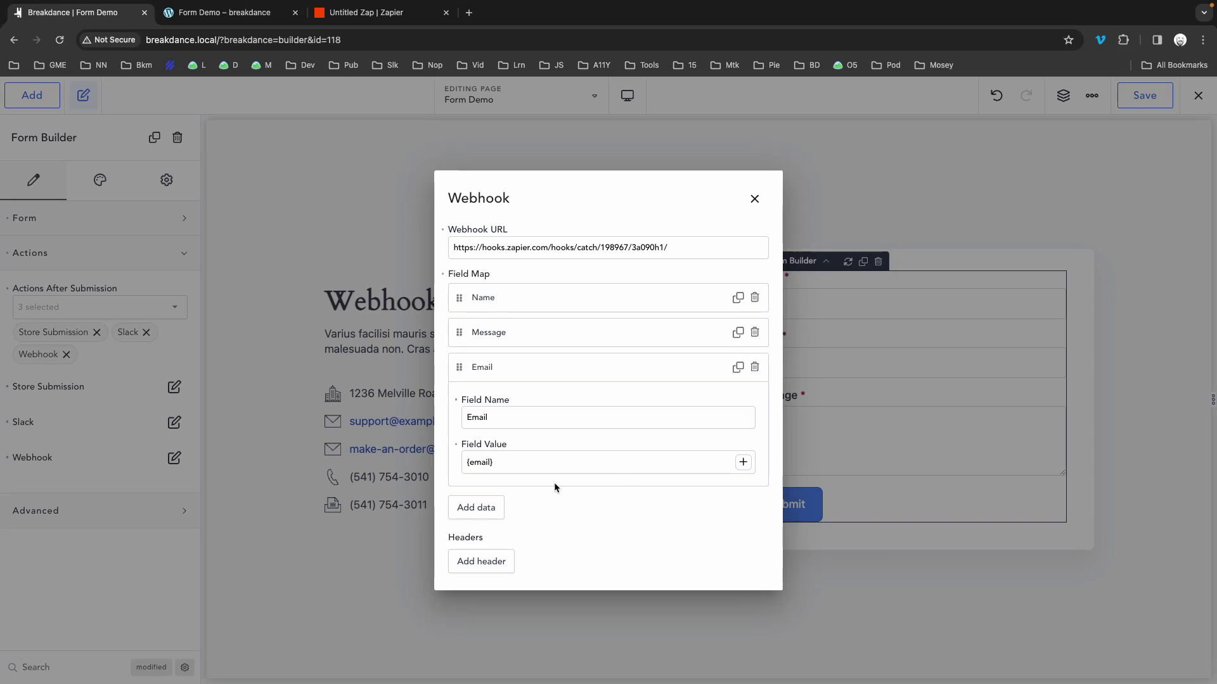
click(754, 198)
Step: Reload the live Form Demo page and submit a test name, e-mail and 'This is a webhook test.'
click(1140, 95)
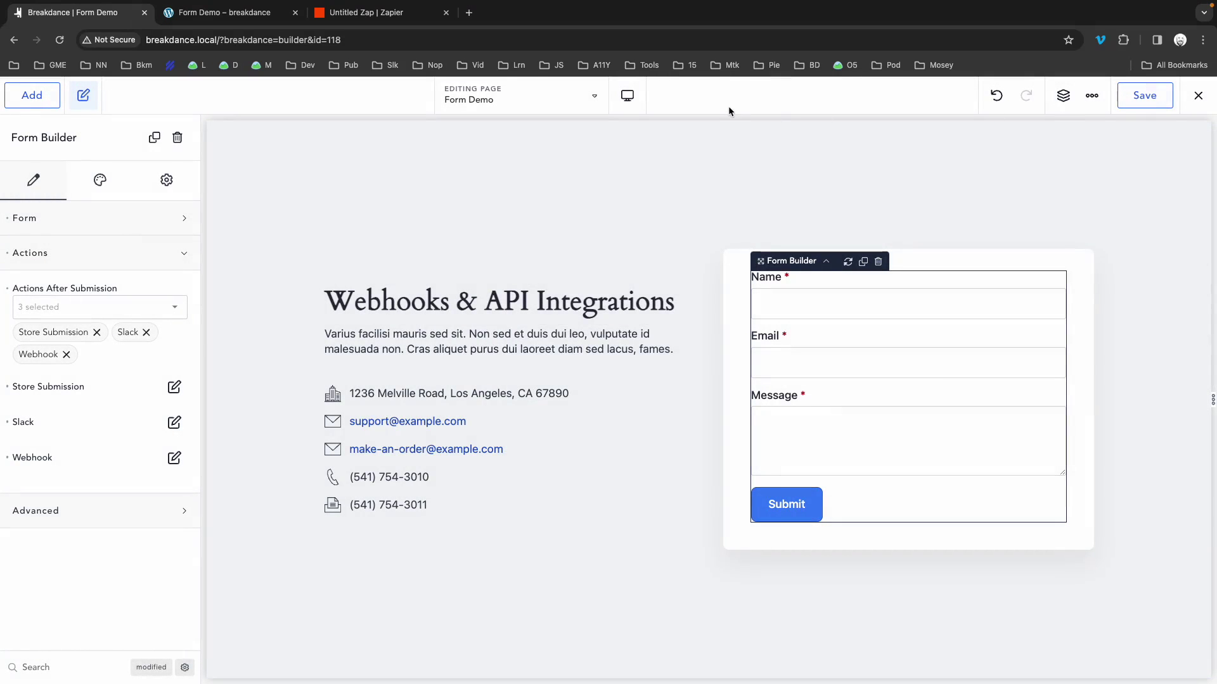
click(223, 10)
key(super+r)
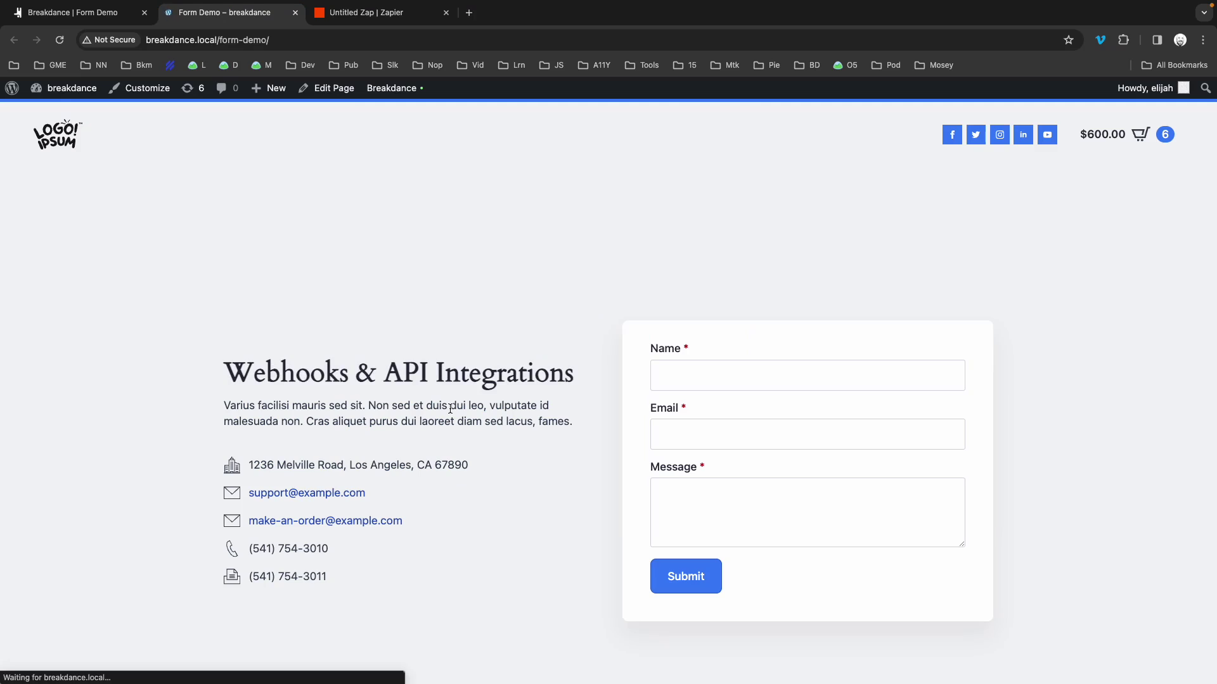
click(701, 369)
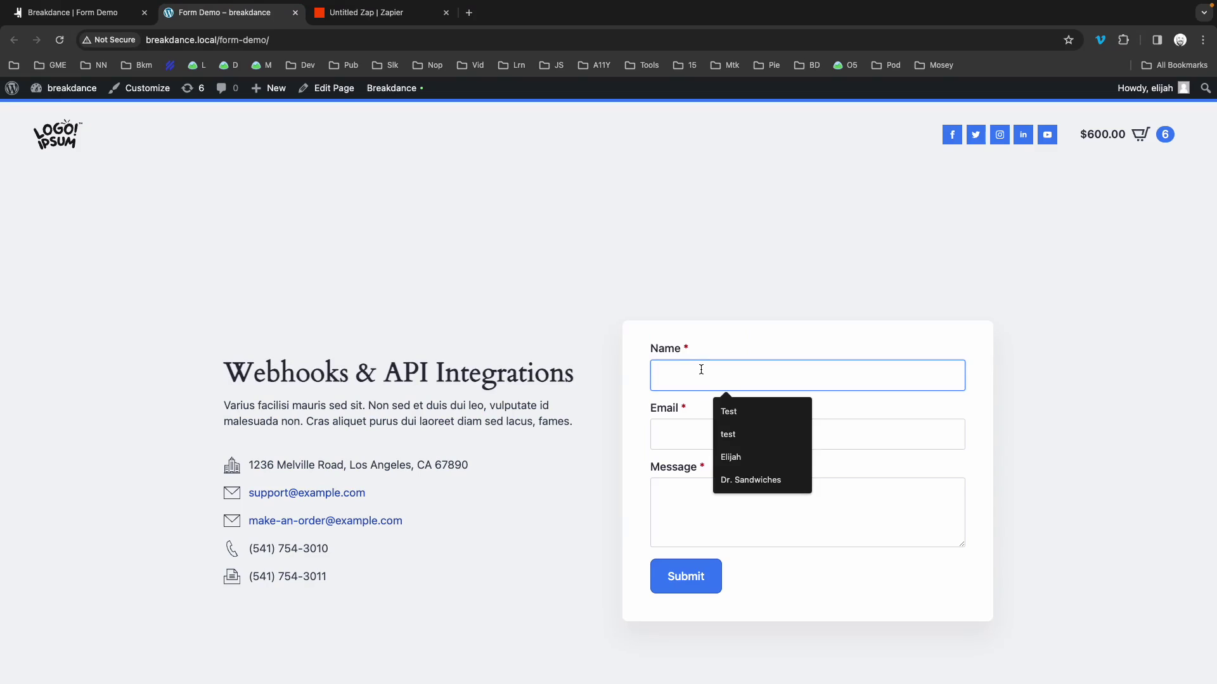
text(Elijah)
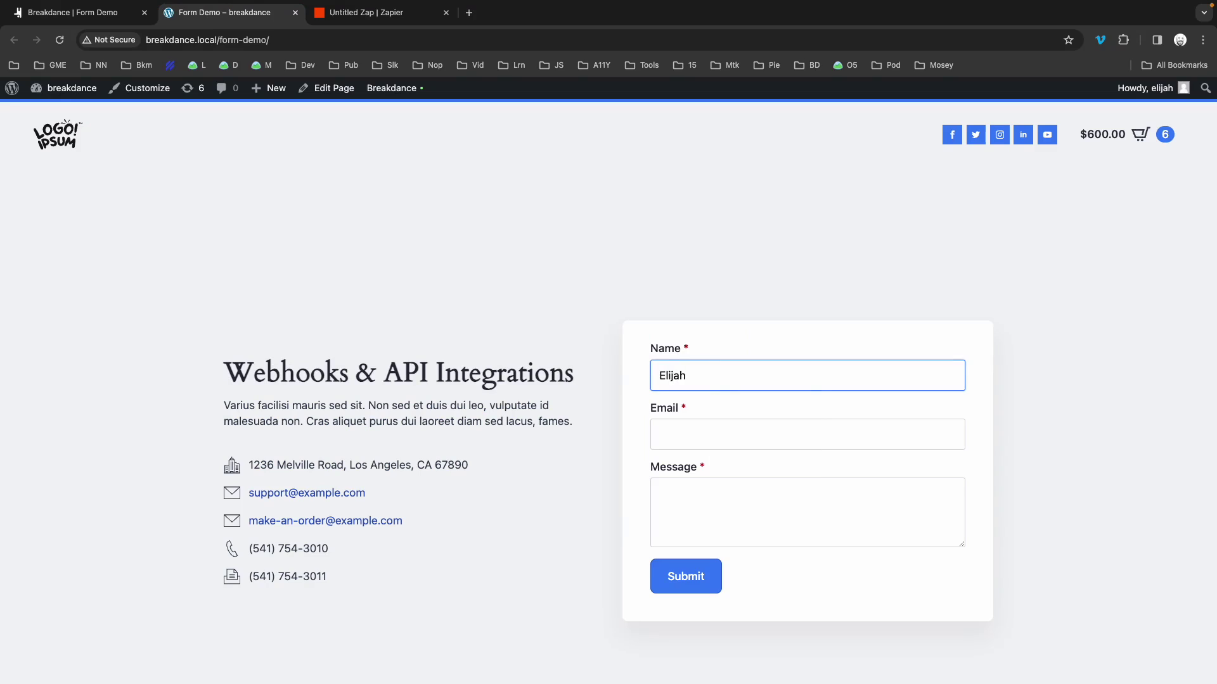
click(807, 434)
text(elijah@exa)
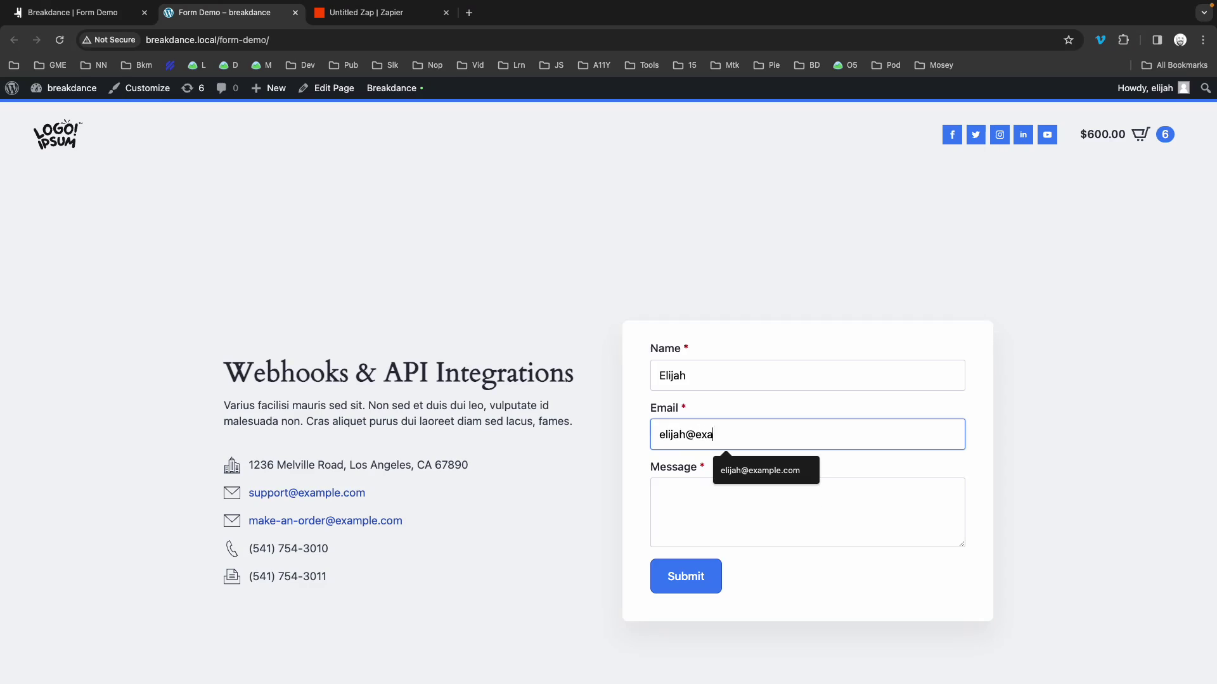
text(mple.com)
key(Tab)
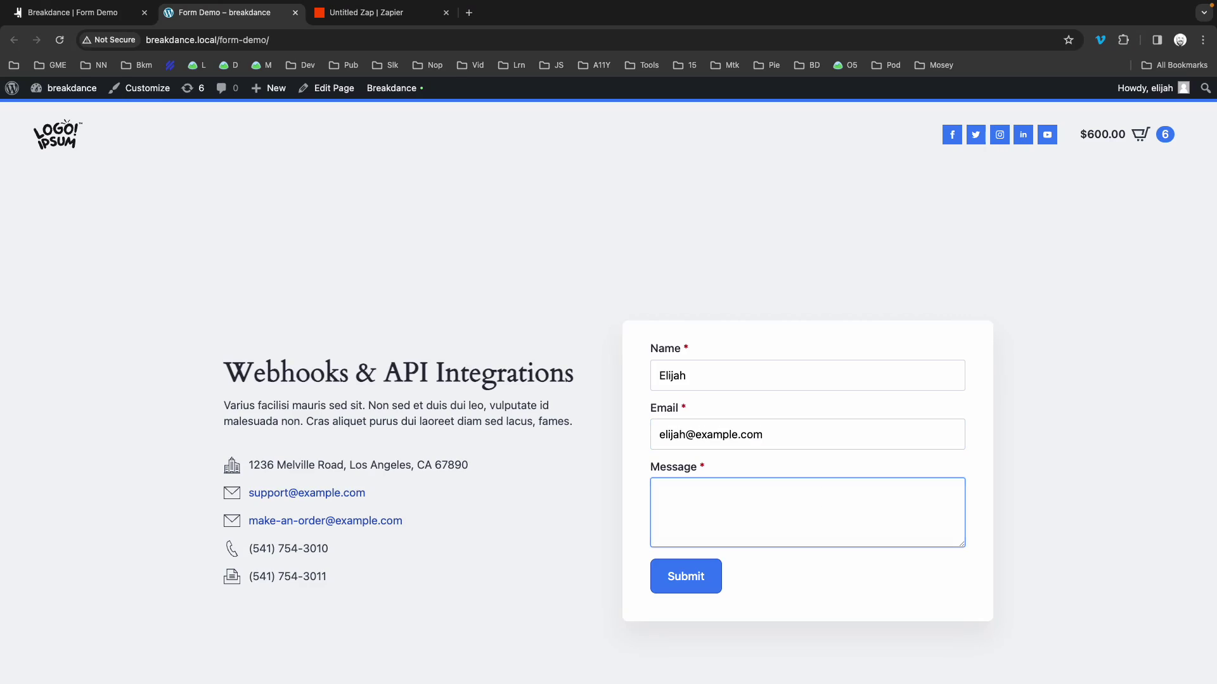
text(This is a webhook test.)
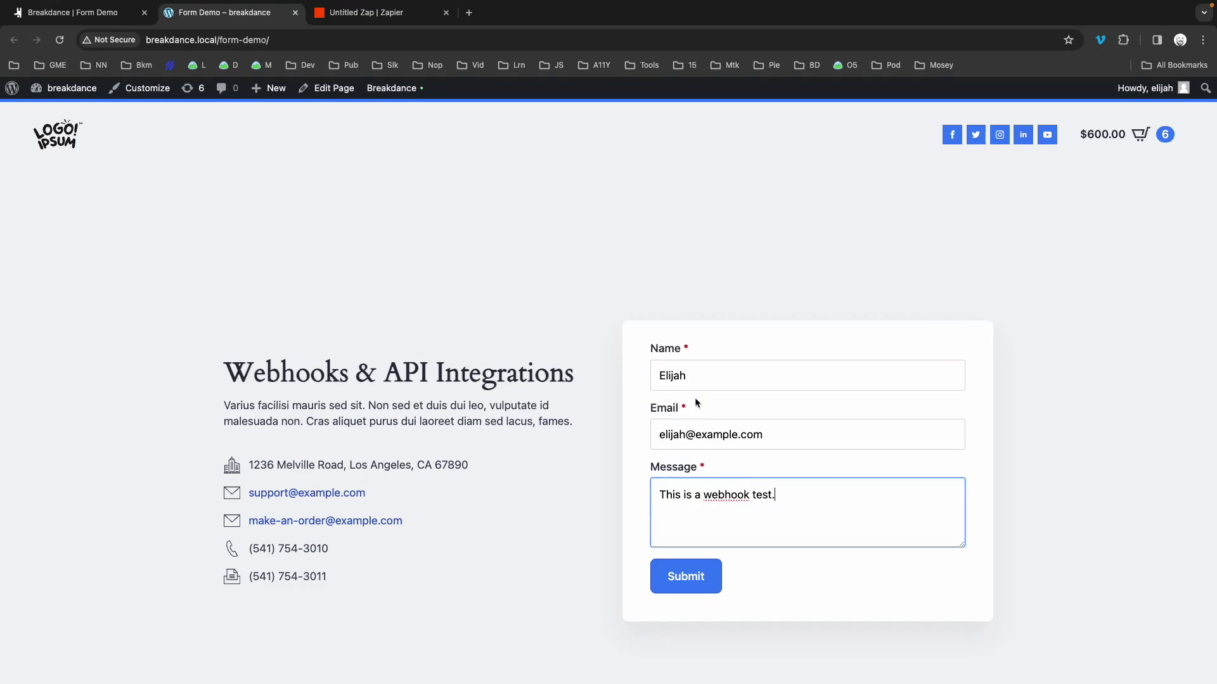
click(687, 581)
Step: Test the Catch Hook trigger and review request A's Name, Message and Email values
click(374, 14)
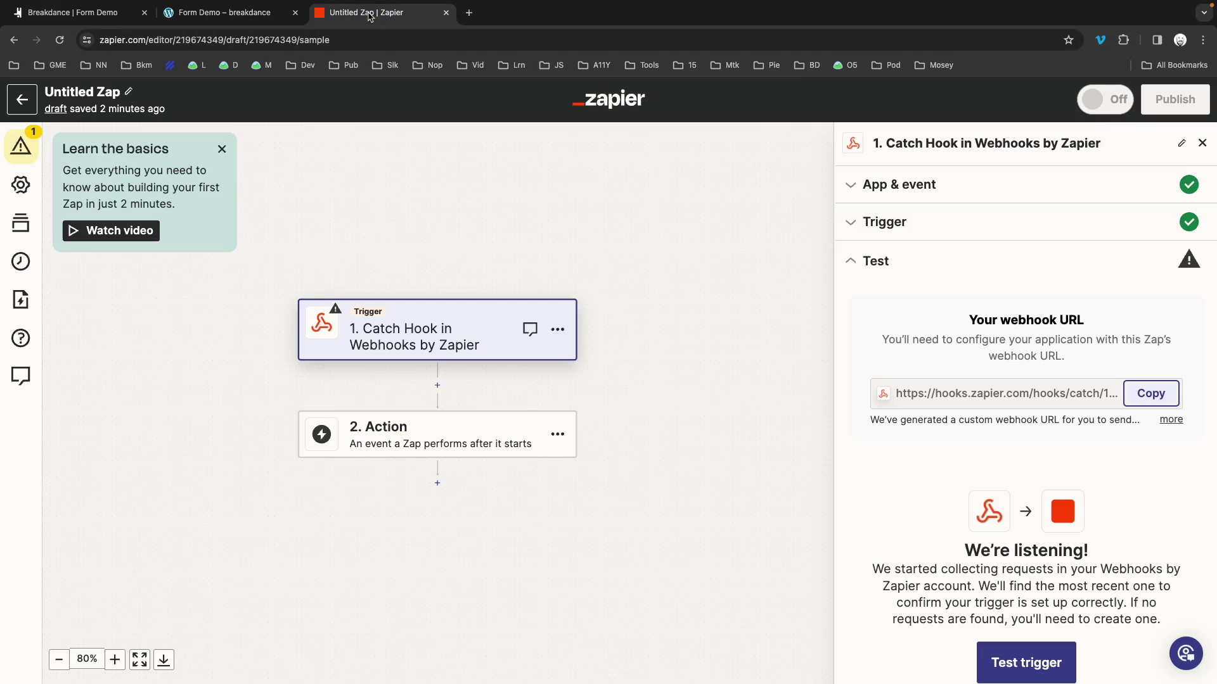
click(1042, 665)
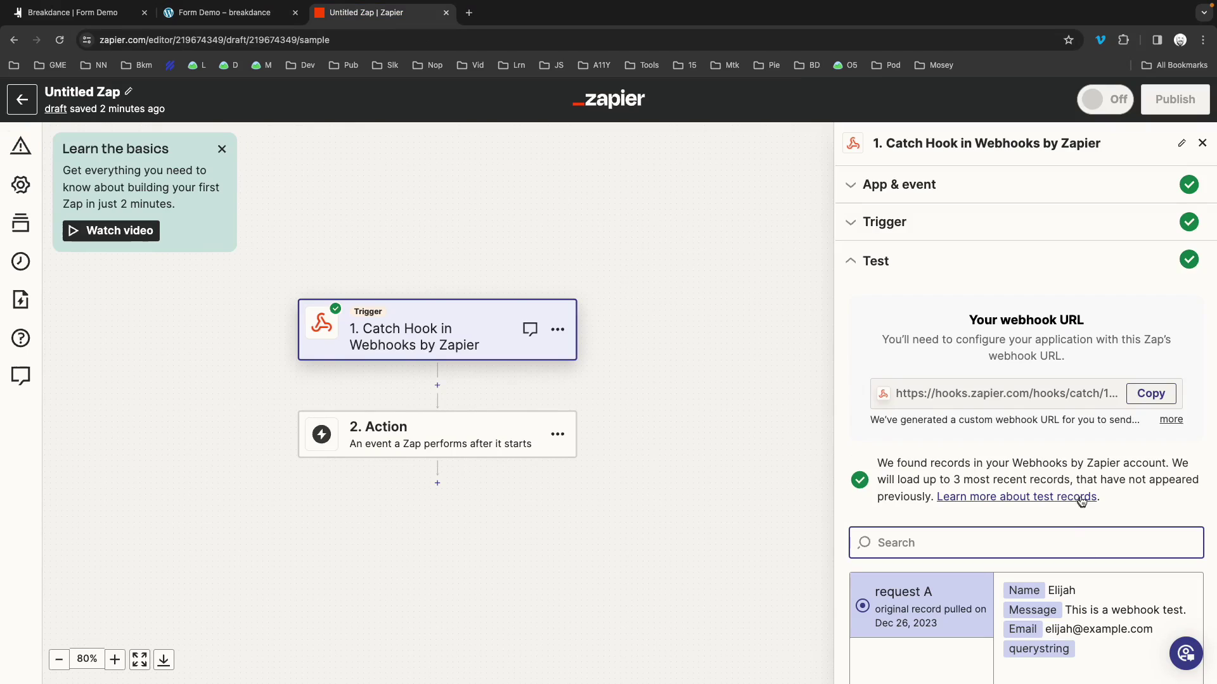
scroll(1042, 633, down, 2)
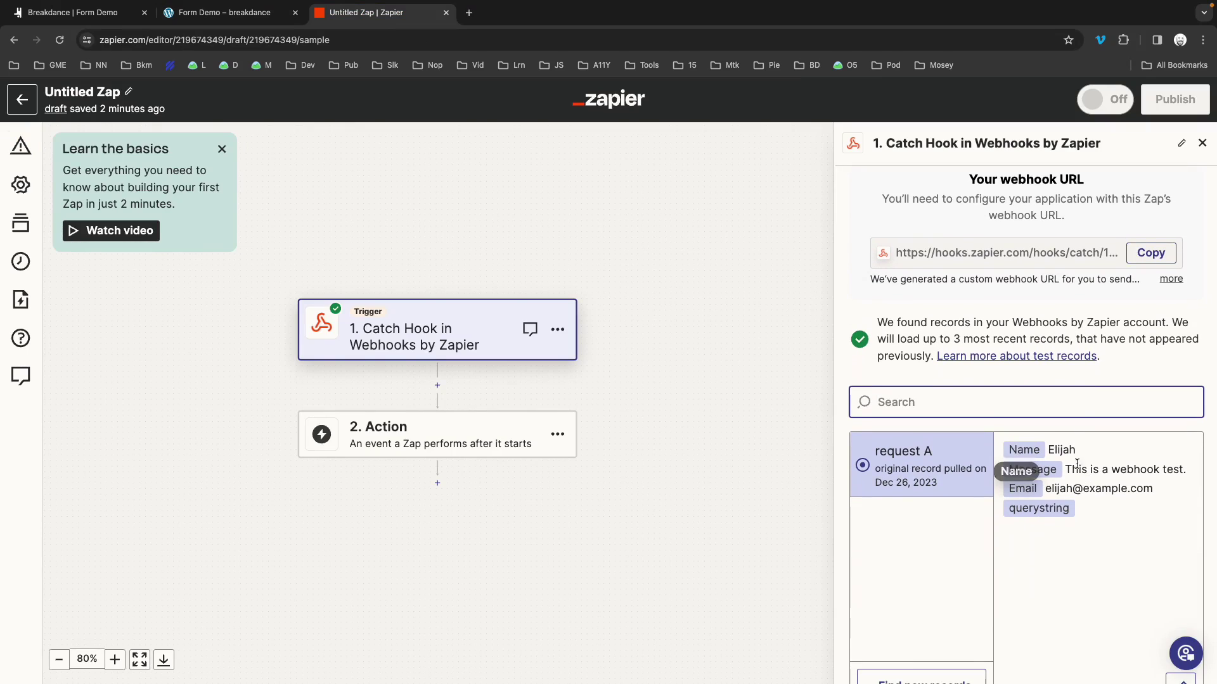